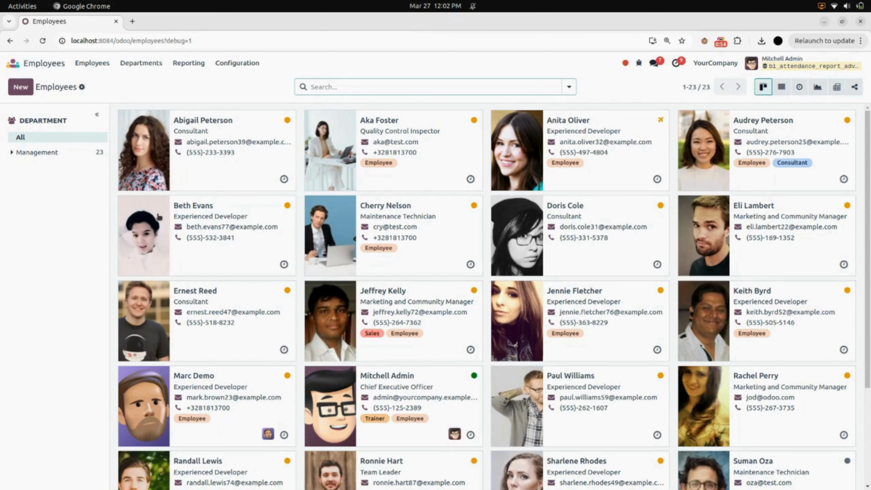
# Step: Review the manager and coach on the first second-row employee's record and return to the employee list
pyautogui.click(223, 248)
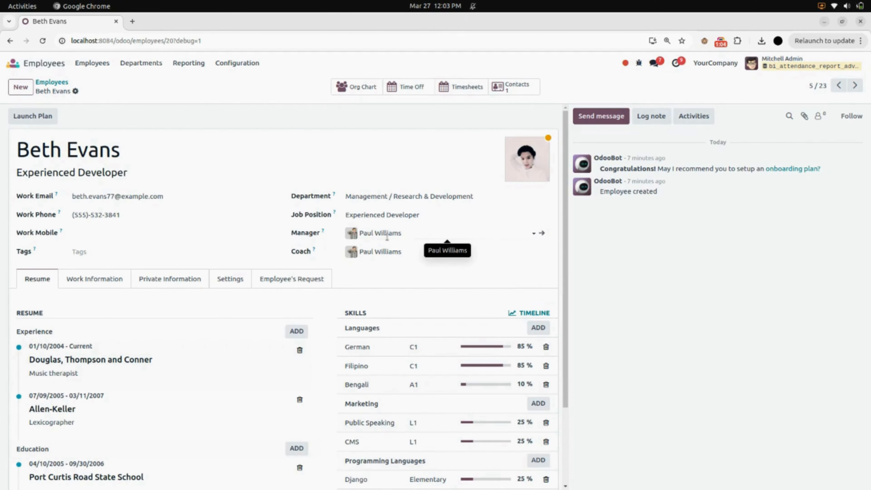
pyautogui.click(65, 85)
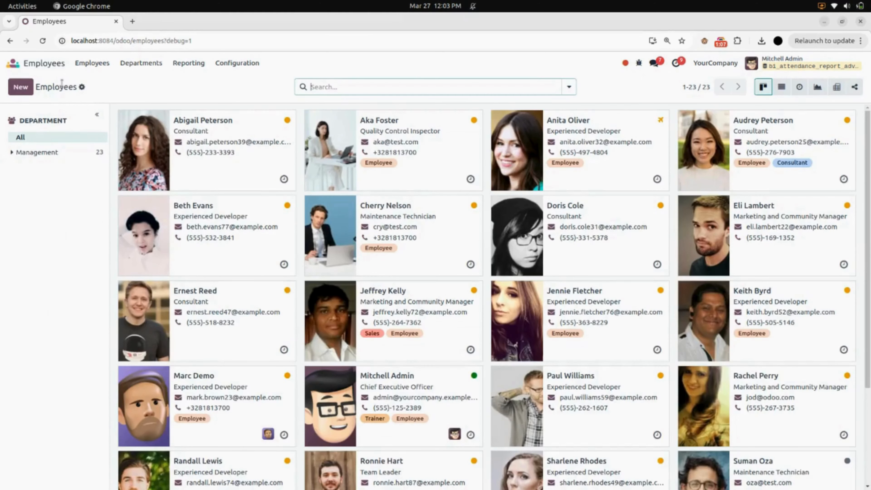
# Step: Create a new Employee Request and select the employee whose record was just reviewed as Employee Name
pyautogui.click(247, 64)
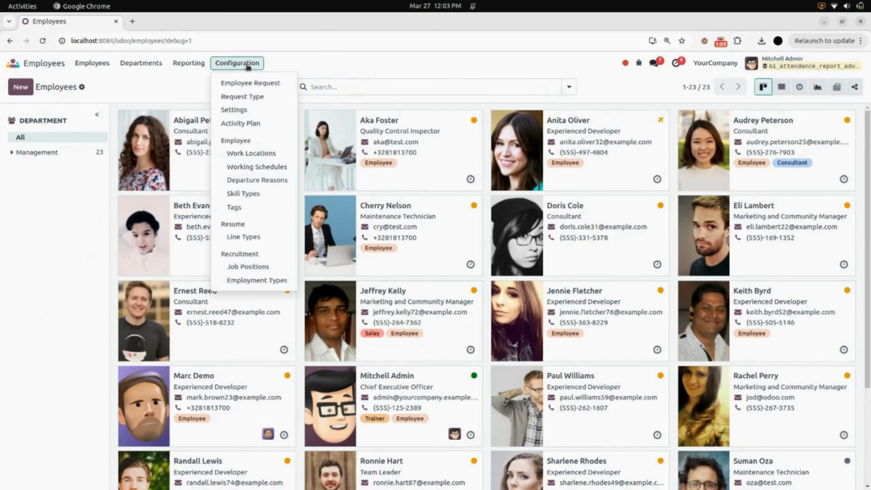
pyautogui.click(272, 87)
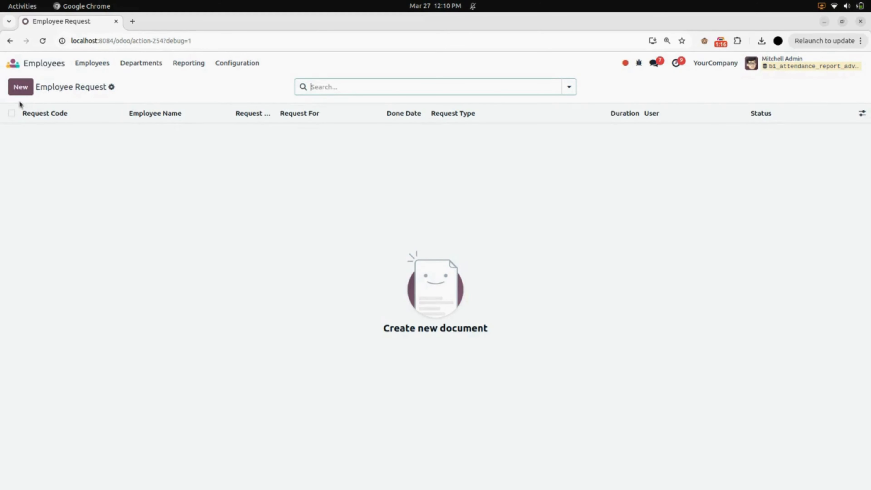
pyautogui.click(28, 93)
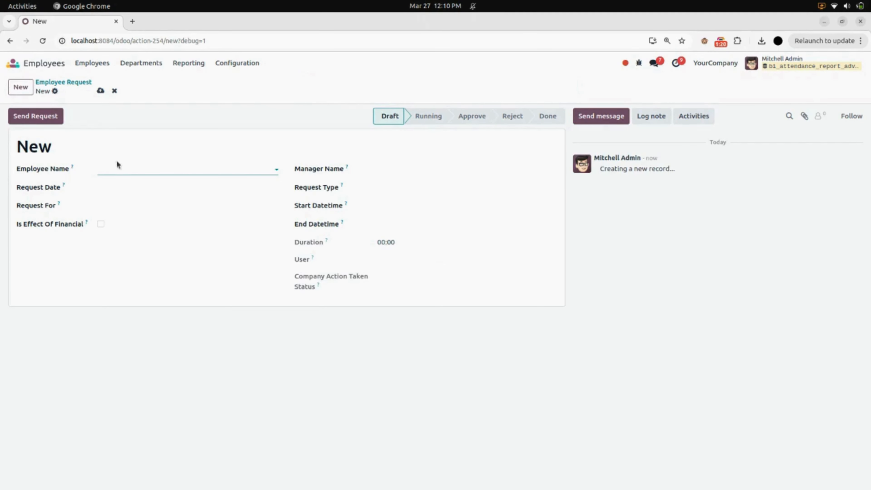
pyautogui.click(130, 168)
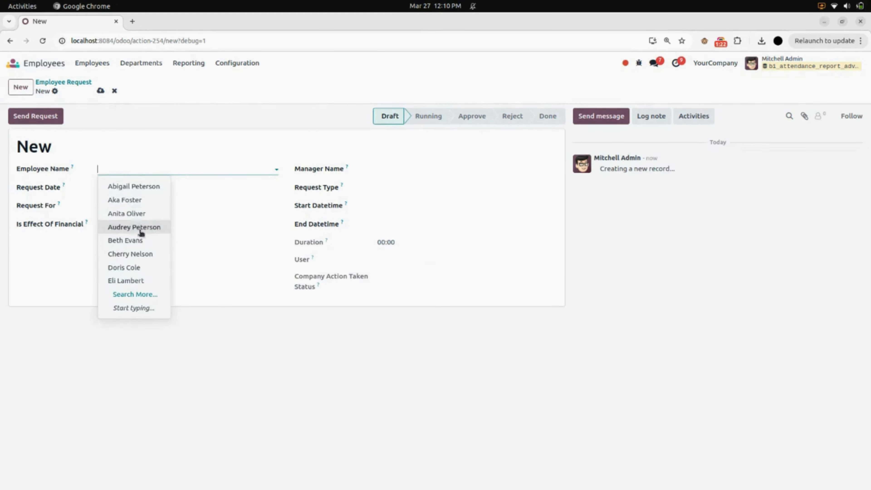
pyautogui.click(144, 241)
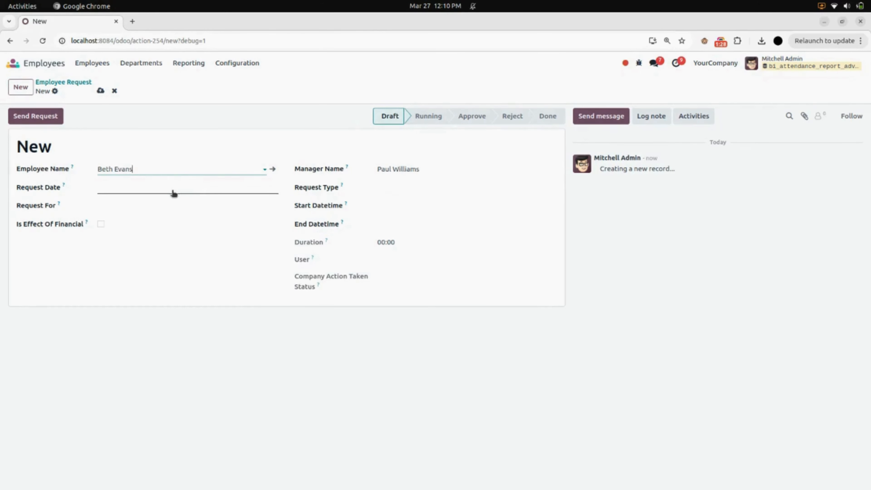
# Step: Set the Request Date to 03/27/2025 and enter "Overtime" as Request For
pyautogui.click(173, 194)
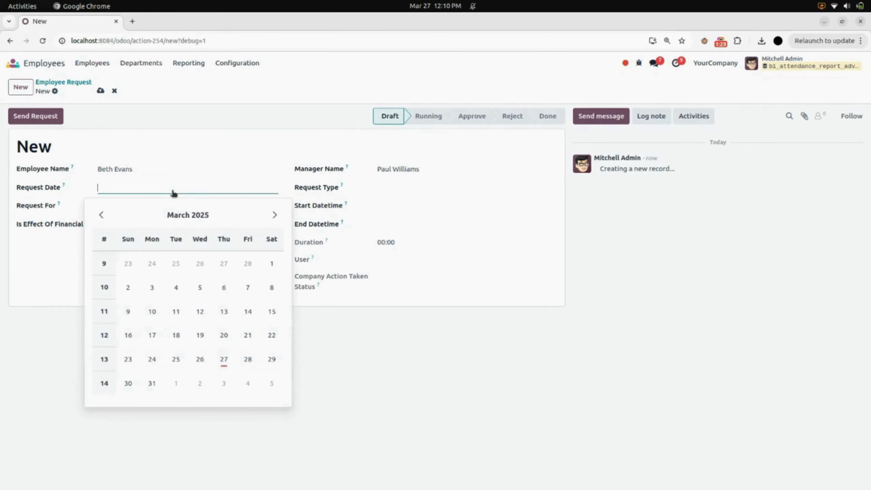
pyautogui.click(223, 359)
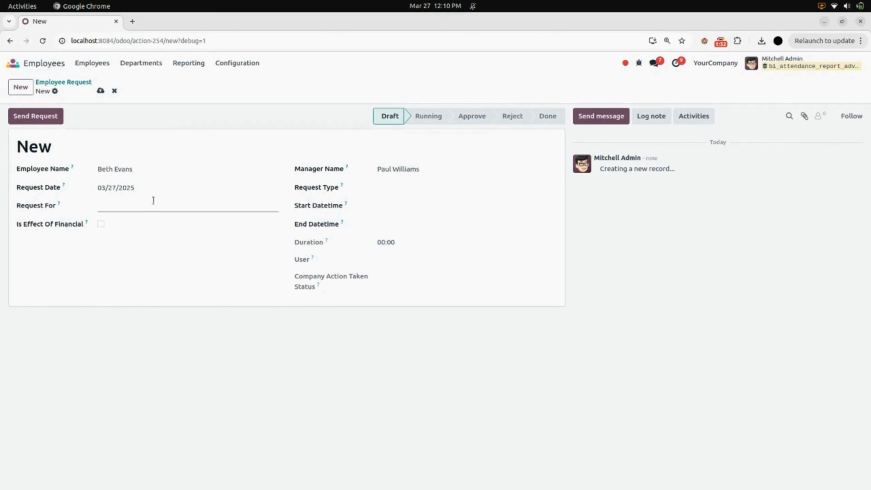
pyautogui.click(146, 206)
pyautogui.write('Overtime')
pyautogui.click(157, 261)
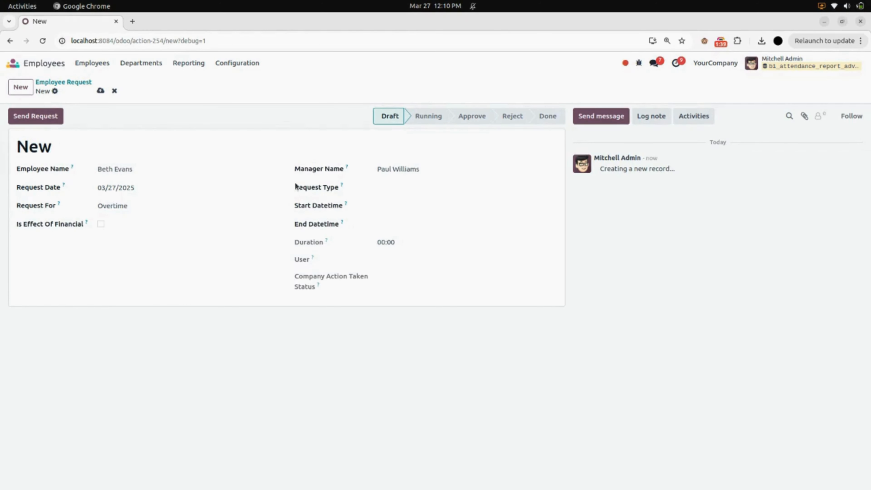
# Step: Choose Overtime as the Request Type and set the Start Datetime to 03/27/2025 09:00:00
pyautogui.click(426, 185)
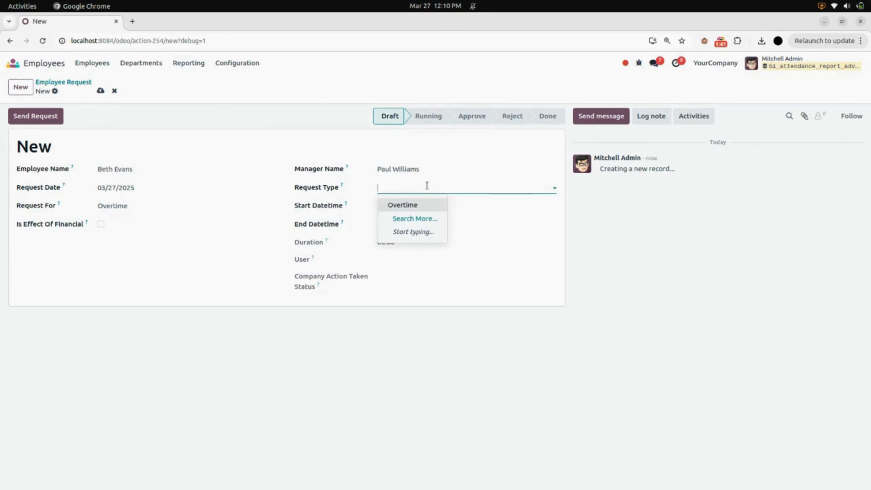
pyautogui.click(397, 206)
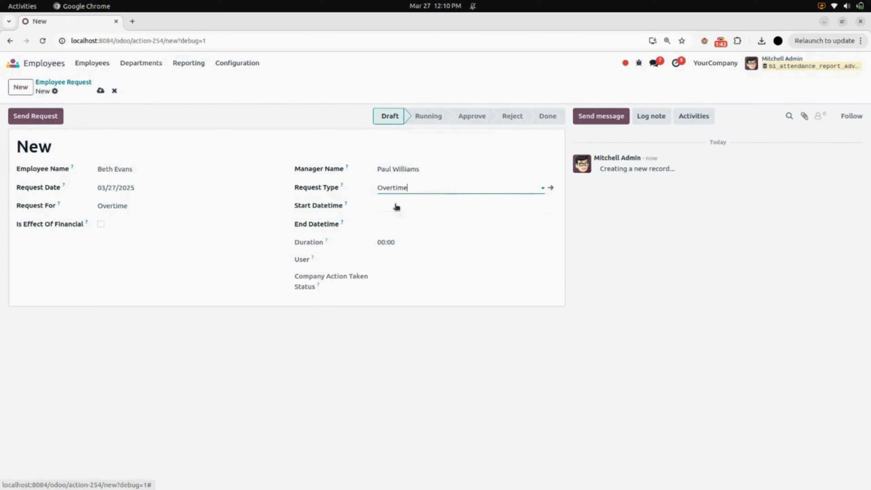
pyautogui.click(406, 207)
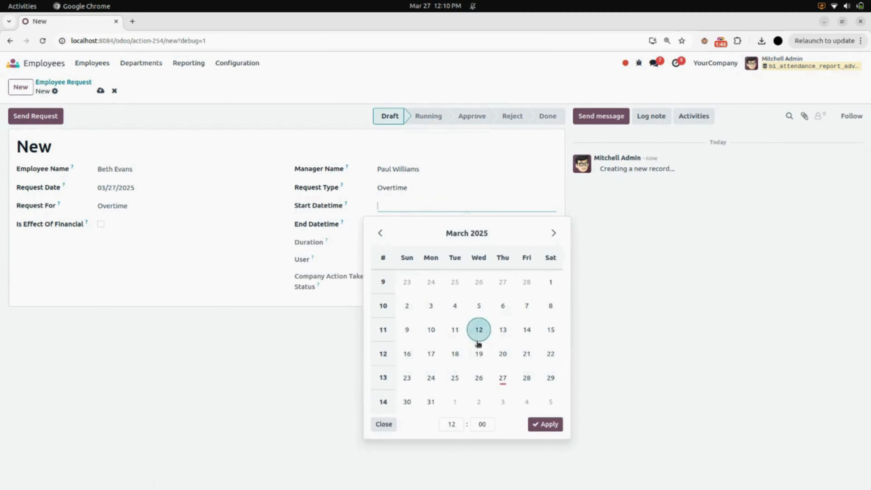
pyautogui.click(460, 425)
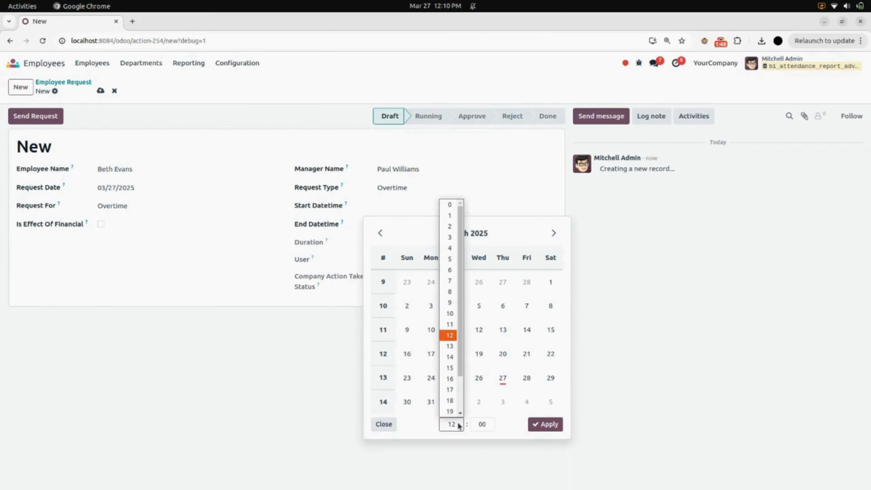
pyautogui.click(450, 302)
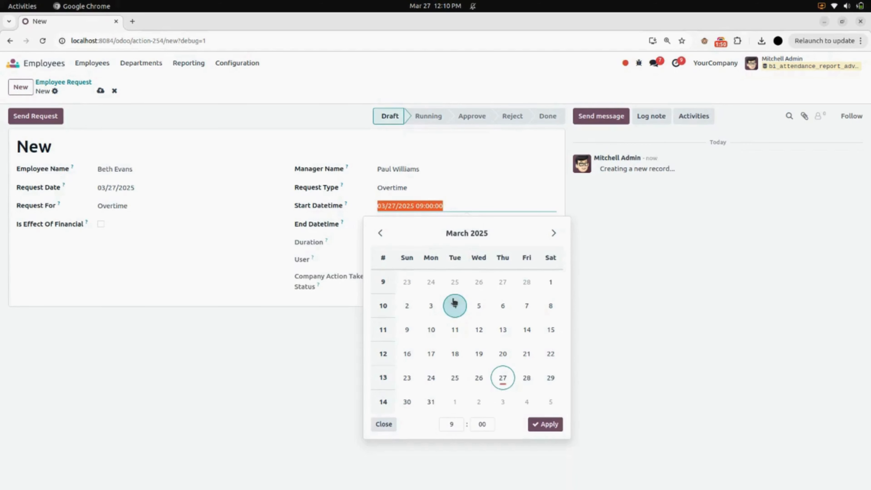
pyautogui.click(544, 424)
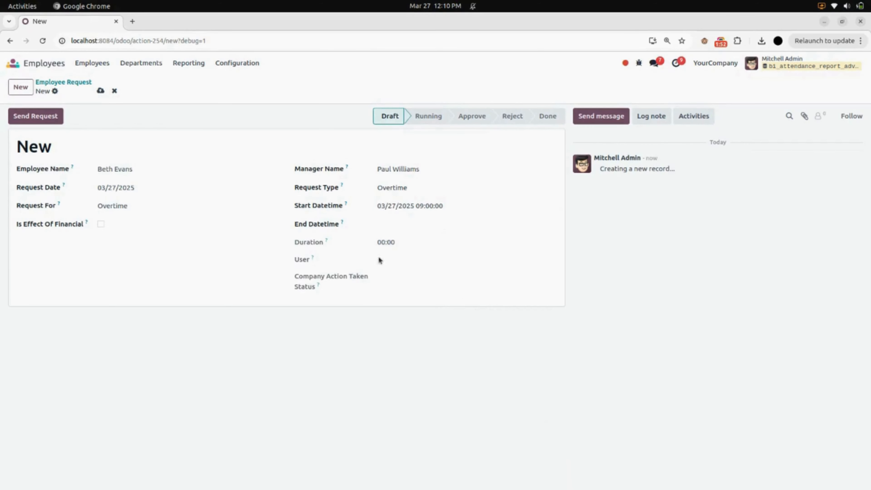
# Step: Set the End Datetime to 03/27/2025 11:00:00 and save the employee request
pyautogui.click(436, 222)
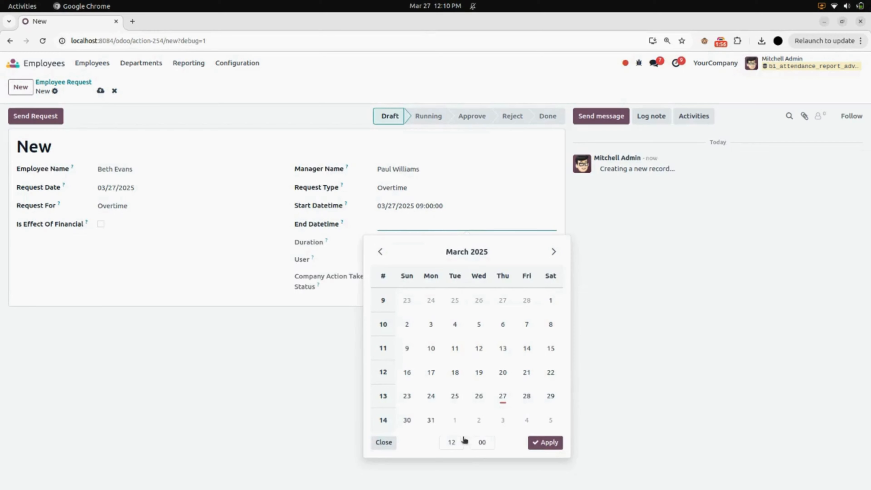
pyautogui.click(452, 442)
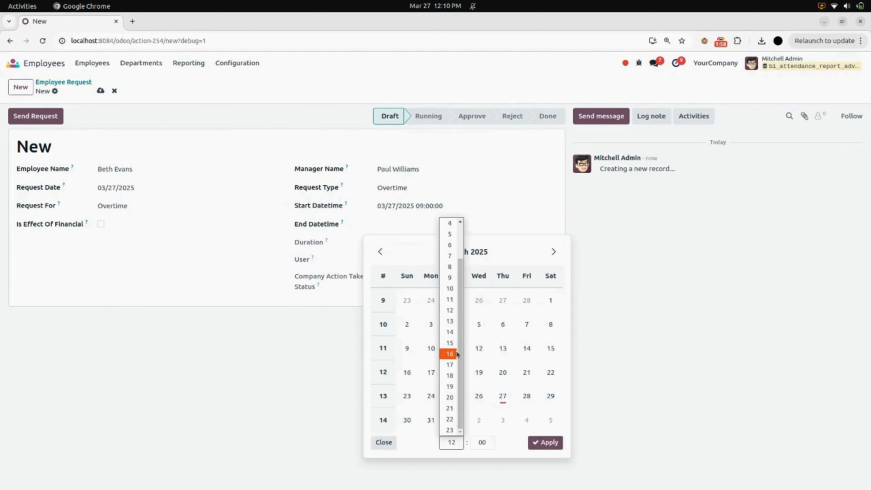
pyautogui.click(456, 300)
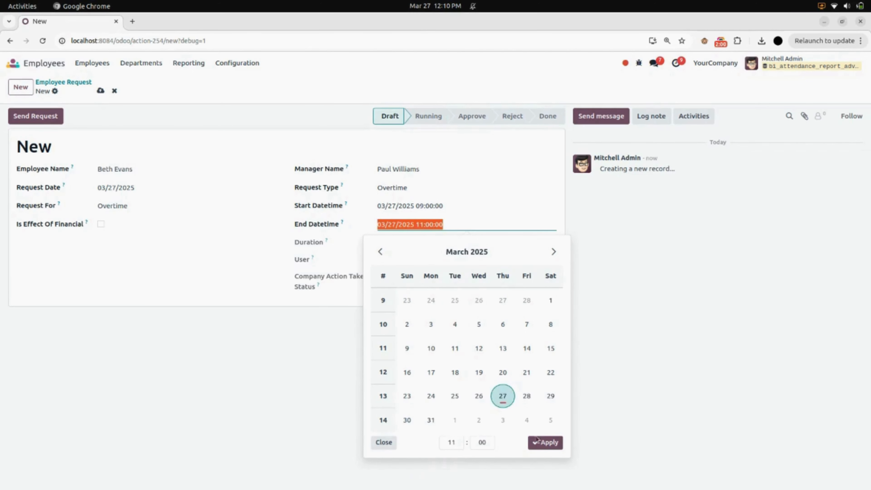
pyautogui.click(544, 441)
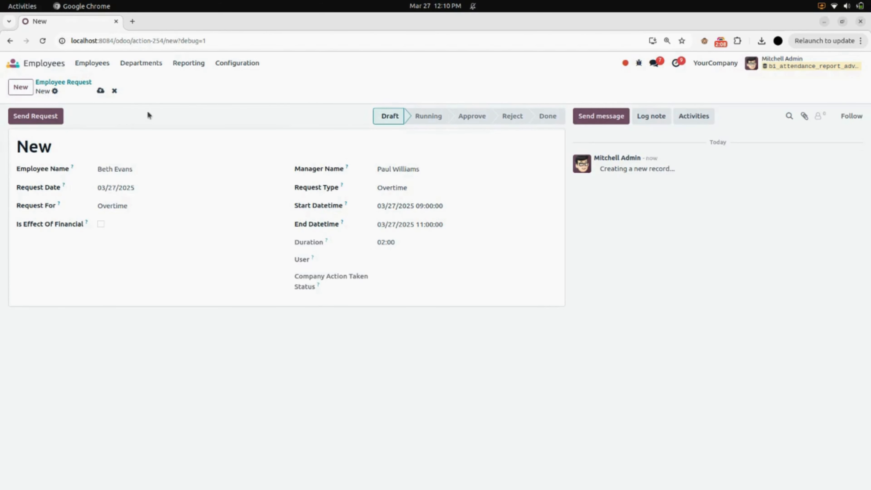
pyautogui.click(100, 91)
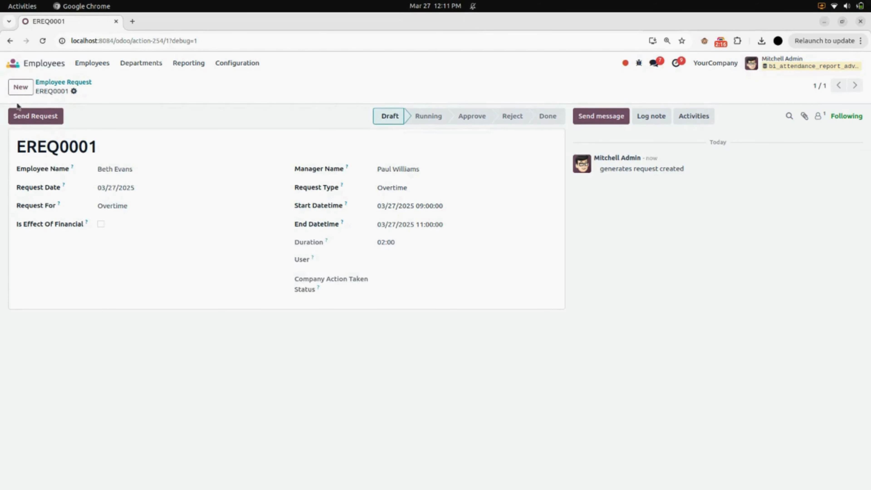
# Step: Send the overtime request to the manager and approve it
pyautogui.click(42, 118)
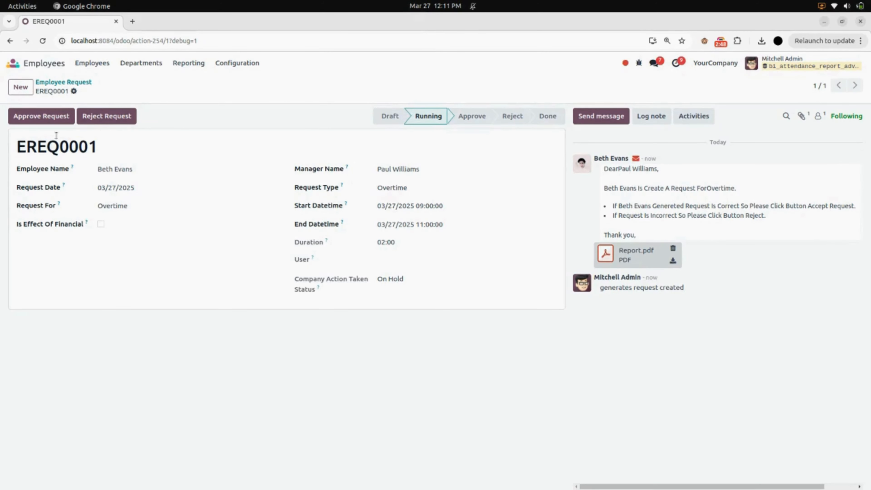
pyautogui.click(40, 118)
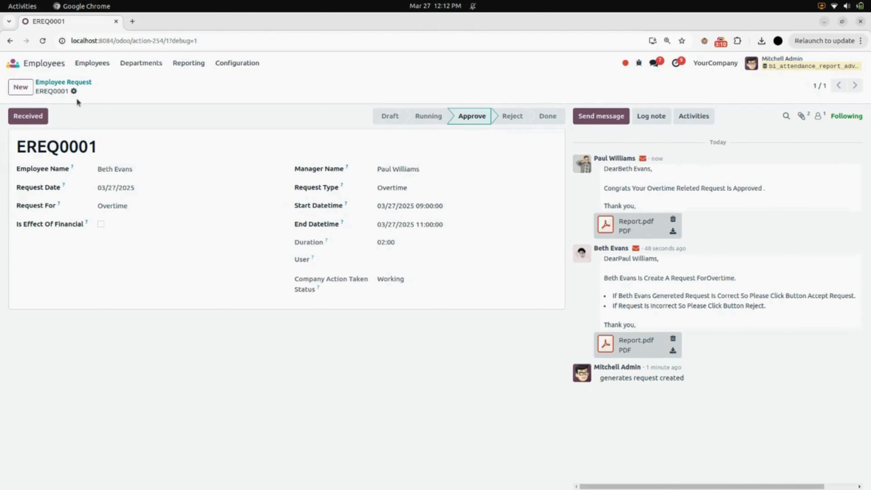
# Step: Switch to Timesheets and open the Timesheets / Attendance Analysis report
pyautogui.click(36, 62)
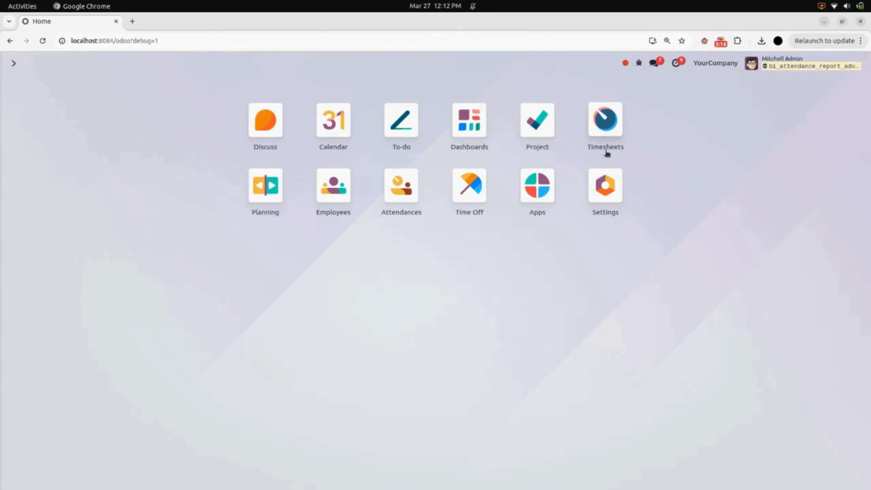
pyautogui.click(610, 120)
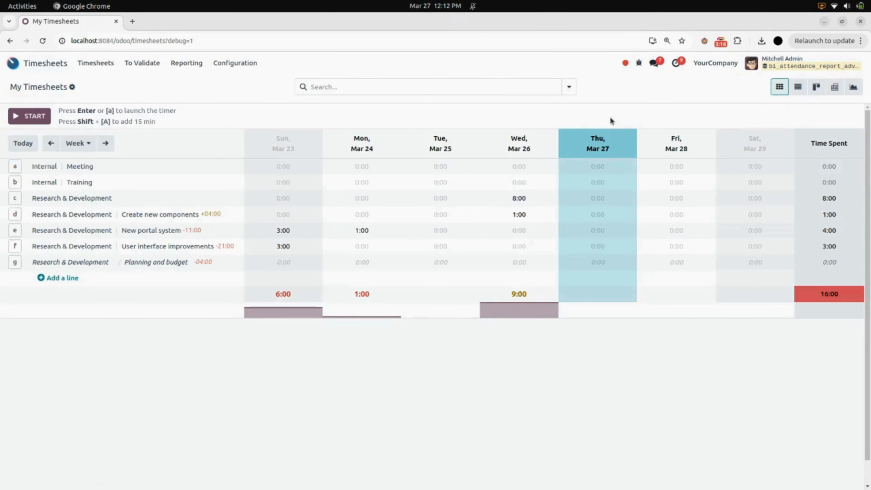
pyautogui.click(190, 69)
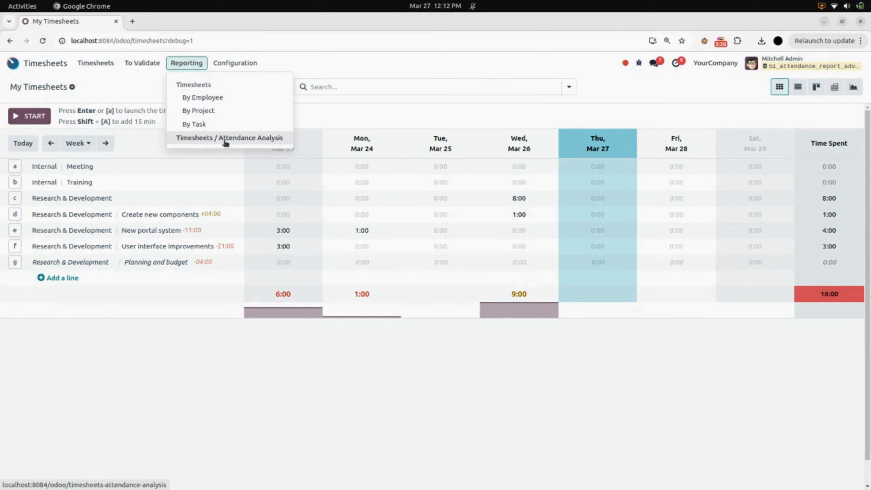
pyautogui.click(240, 143)
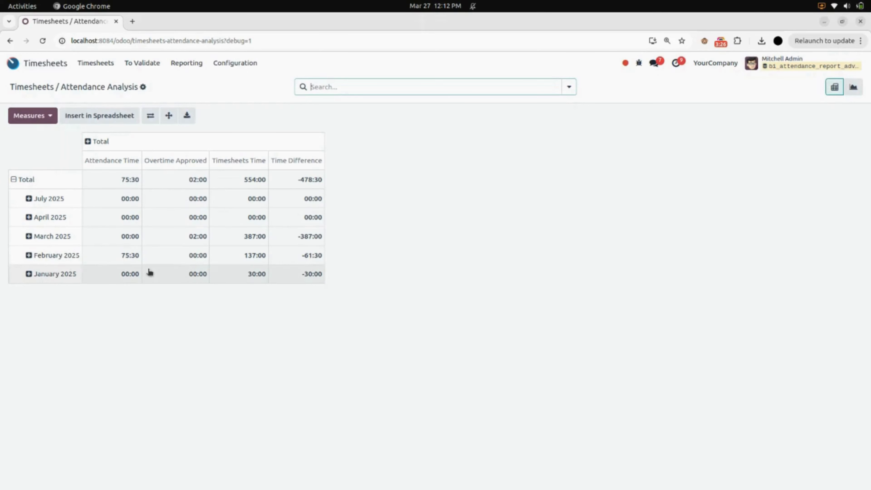
# Step: Break down March 2025 by employee, examine the requesting employee's Overtime Approved value, and return to the home screen
pyautogui.click(42, 242)
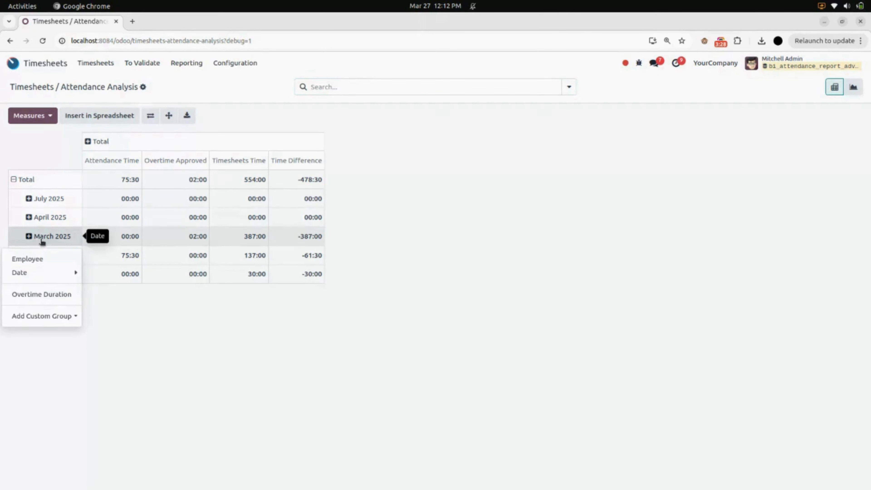
pyautogui.click(46, 260)
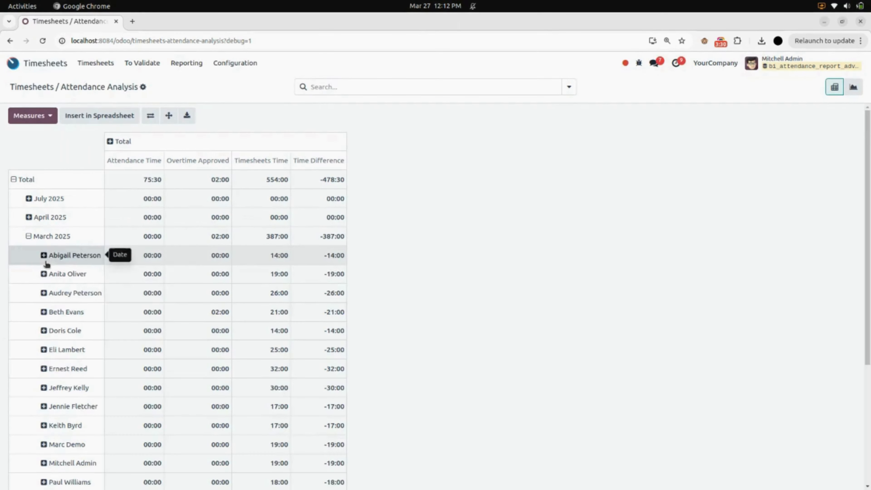
pyautogui.scroll(-2, 316, 296)
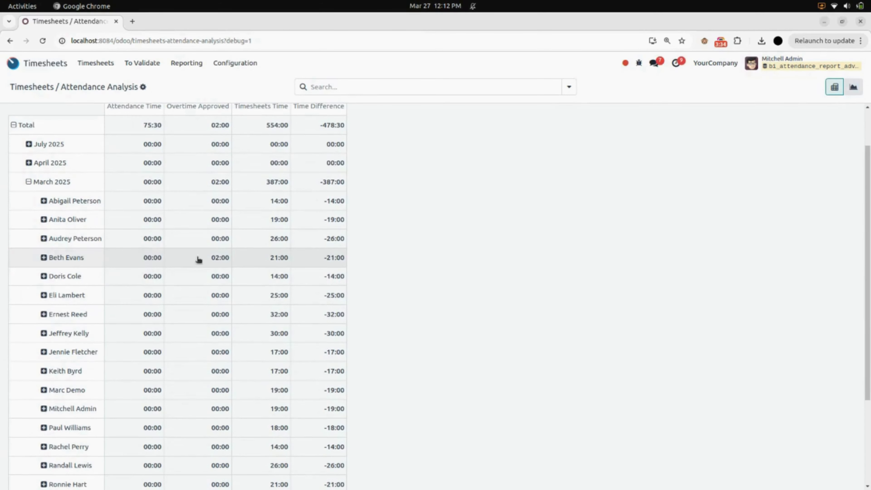
pyautogui.scroll(2, 206, 262)
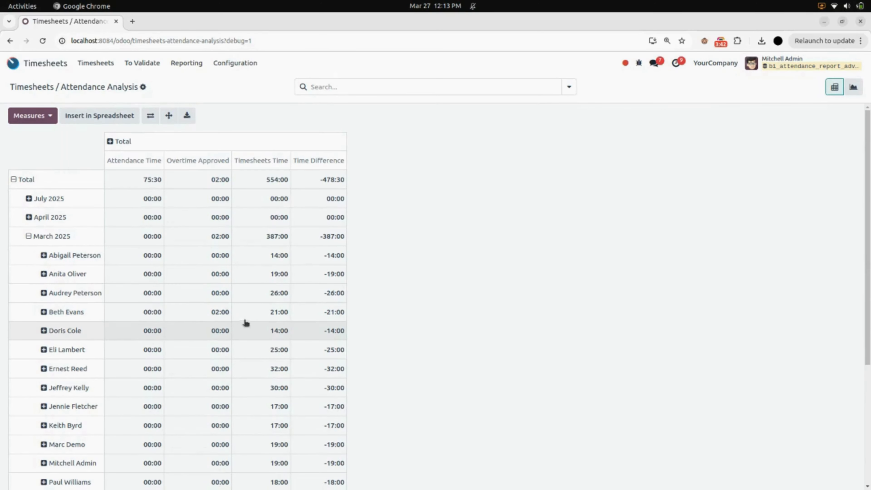
pyautogui.click(66, 71)
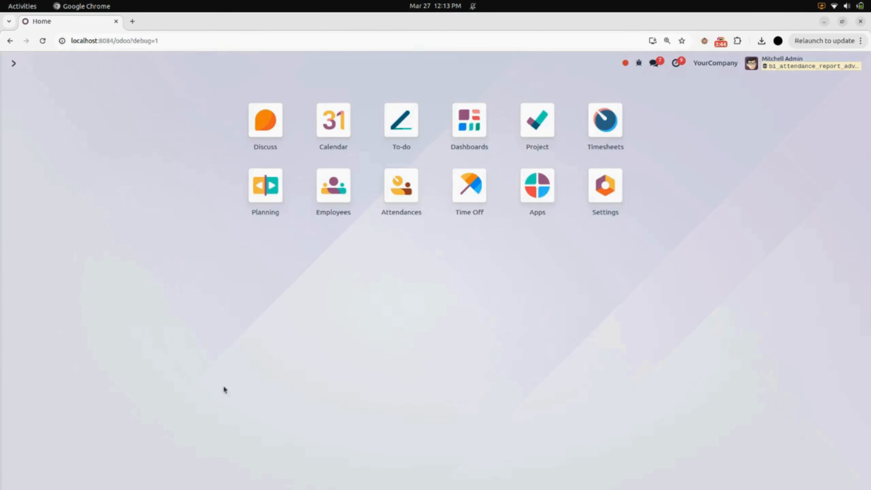